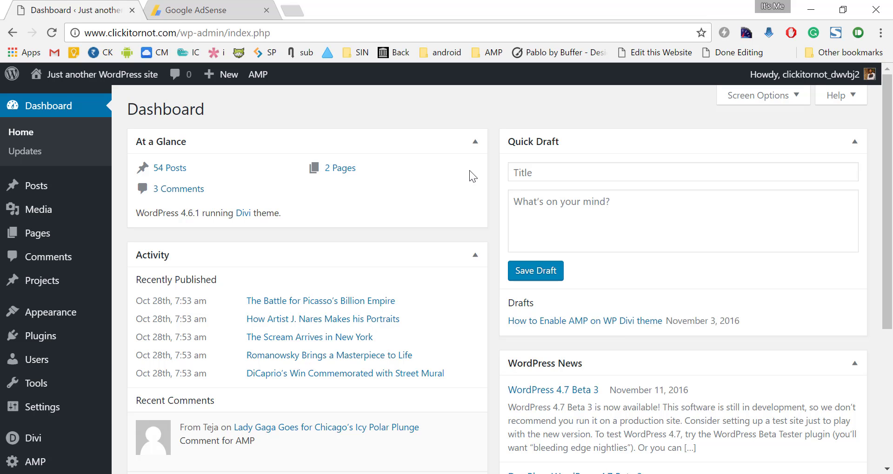
- Open the AMP plugin's options and scroll down to the Advertisement ad slots
scroll(64, 414, down, 3)
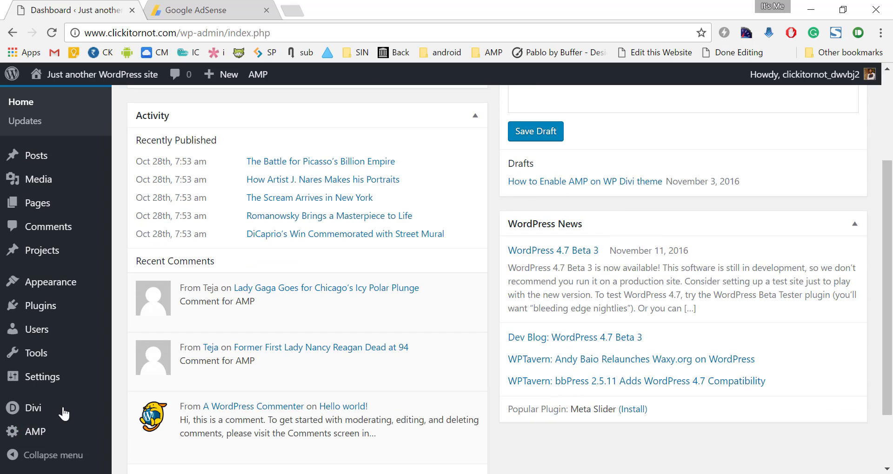
mouse_move(34, 431)
click(74, 442)
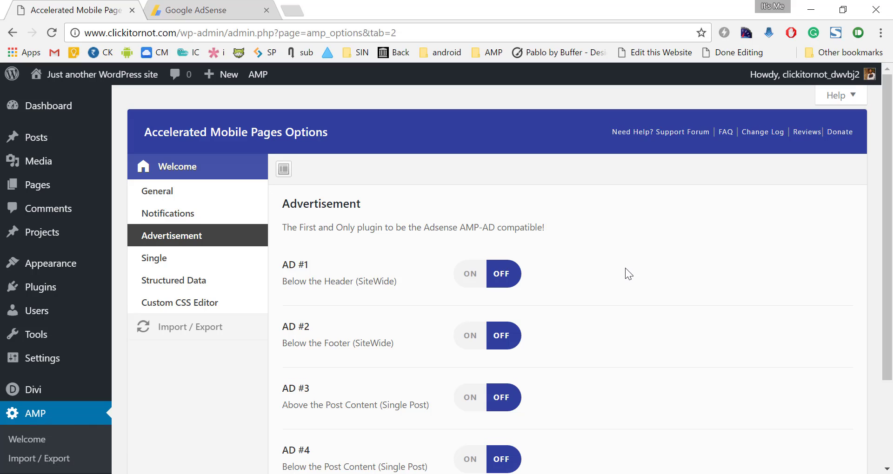
scroll(625, 268, down, 2)
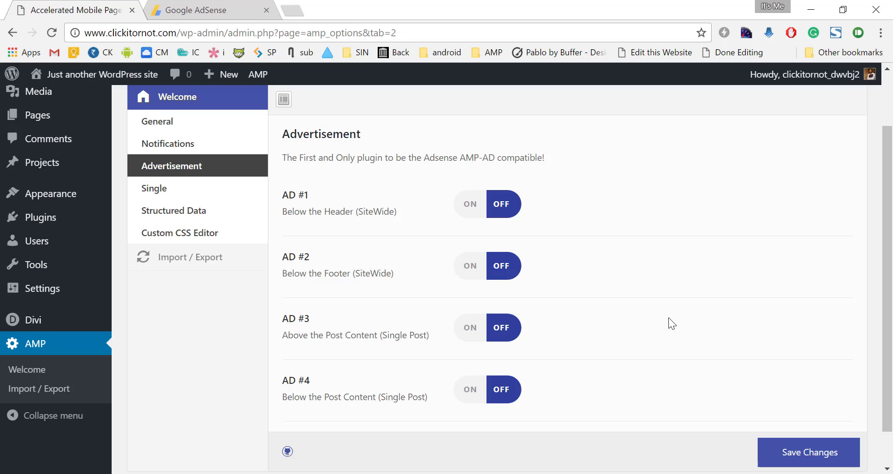
click(470, 269)
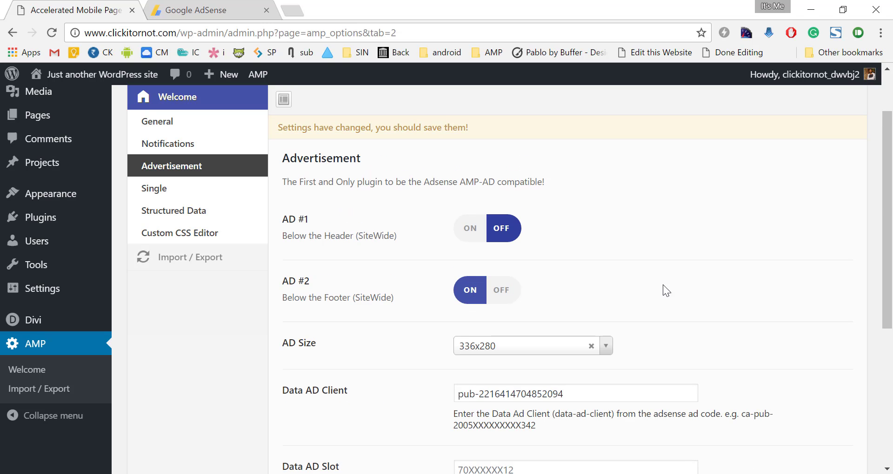
scroll(691, 293, down, 2)
scroll(658, 300, down, 2)
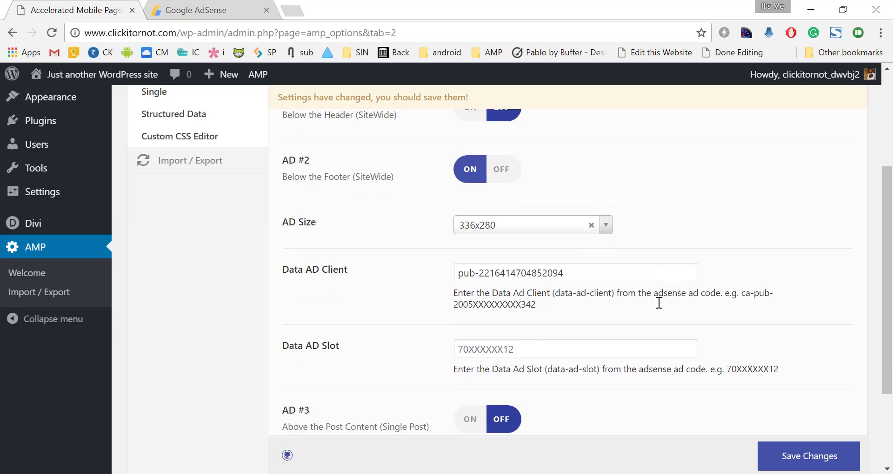
drag(605, 228, 413, 231)
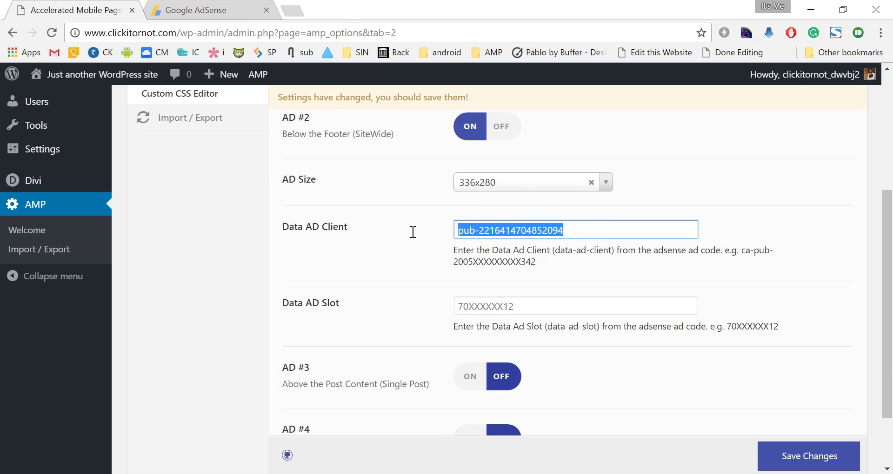
click(539, 307)
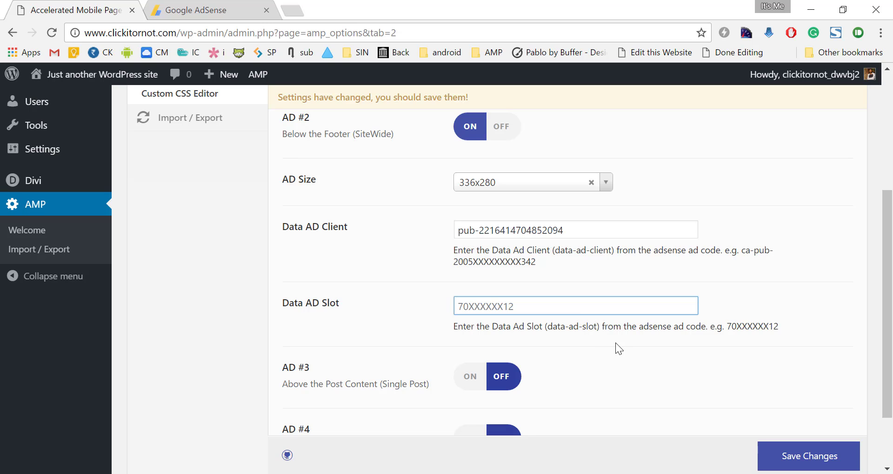
click(209, 5)
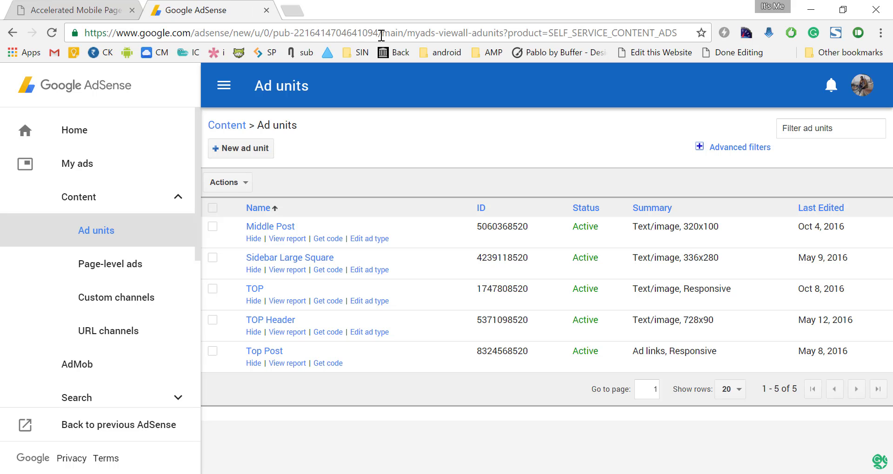
drag(378, 33, 275, 34)
key(ctrl+c)
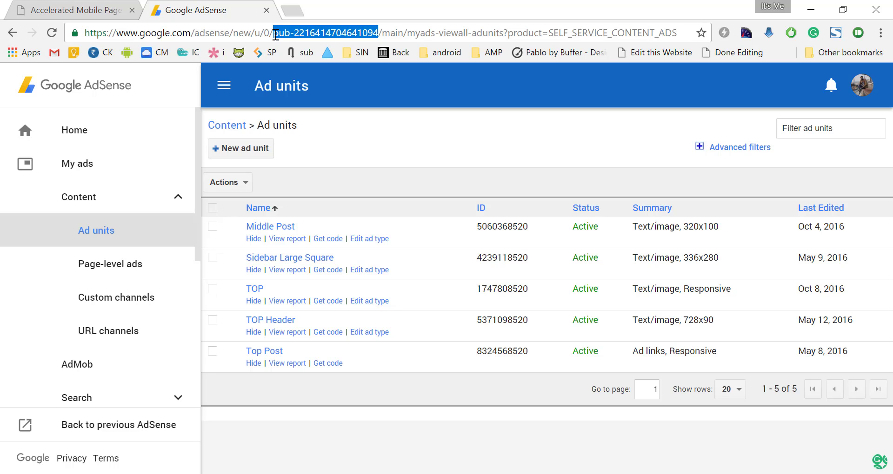
key(ctrl+shift+Tab)
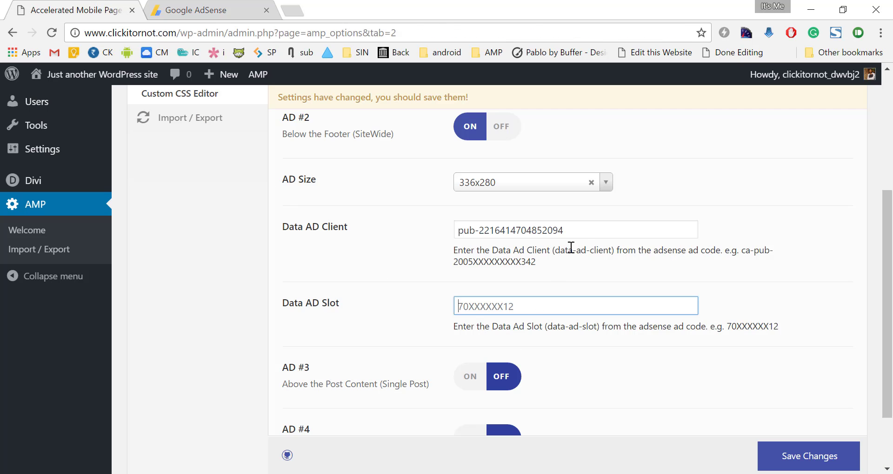
drag(584, 230, 442, 231)
key(ctrl+v)
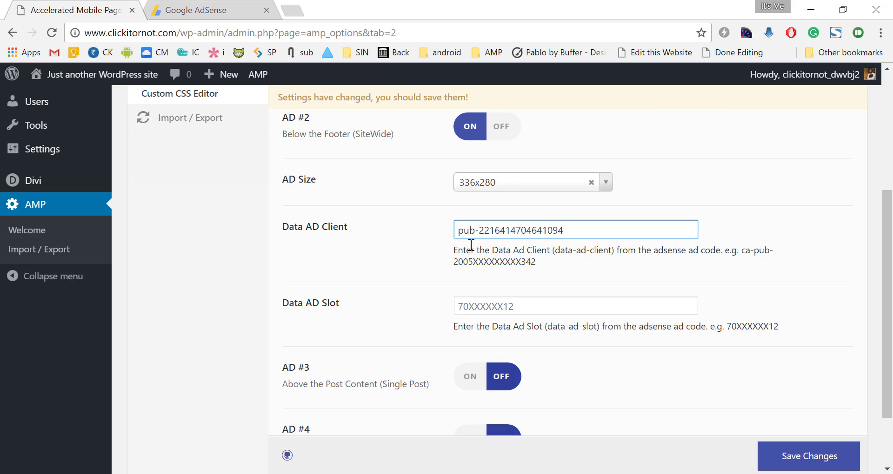
click(743, 253)
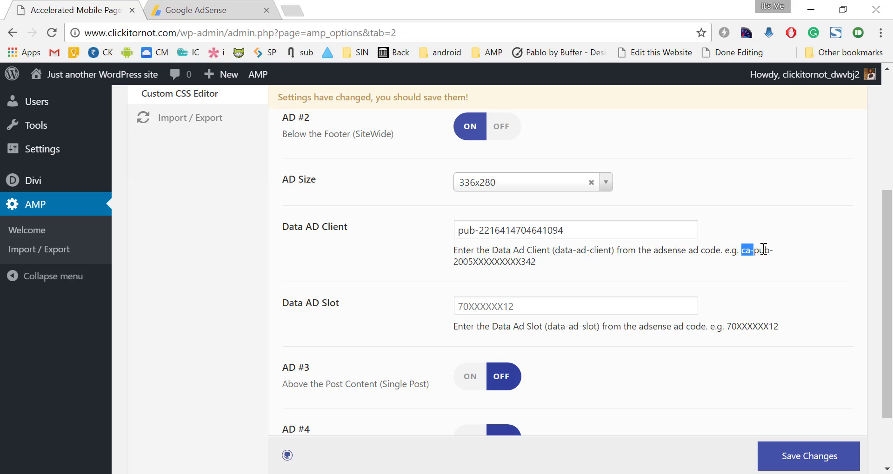
mouse_move(743, 253)
mouse_down()
mouse_move(767, 266)
mouse_move(743, 249)
mouse_up()
click(761, 267)
click(456, 230)
text(ca-)
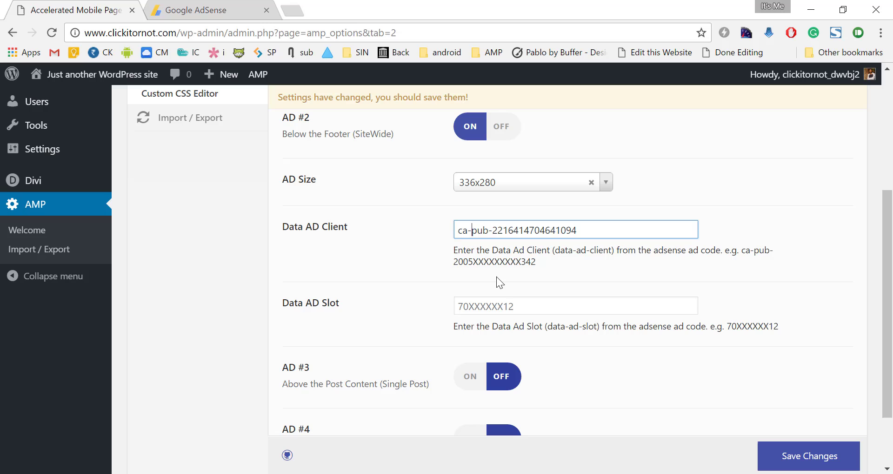
- Start a new AdSense ad unit named 'Footer AMP' with the 336 x 280 Large Rectangle size
click(530, 310)
click(169, 3)
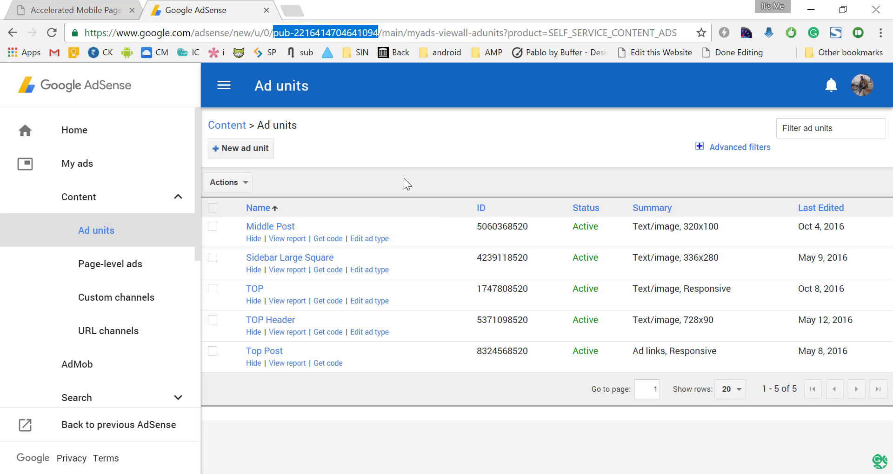
click(252, 155)
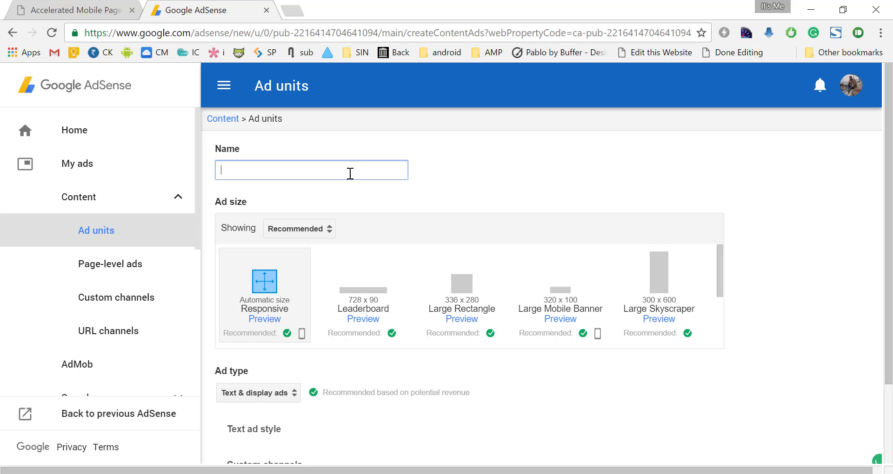
text(Footer )
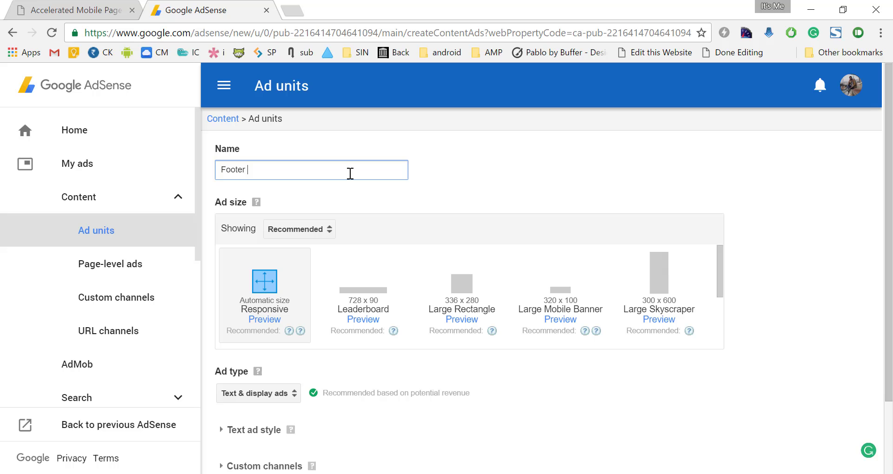
text(AMP)
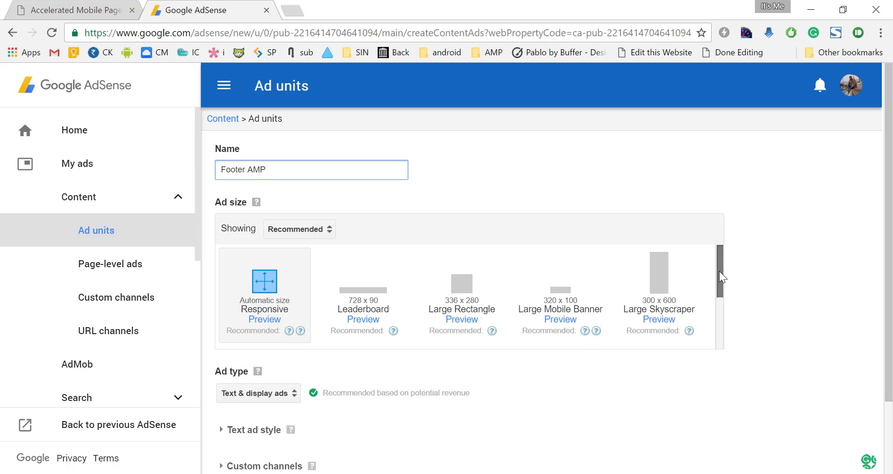
scroll(718, 271, down, 1)
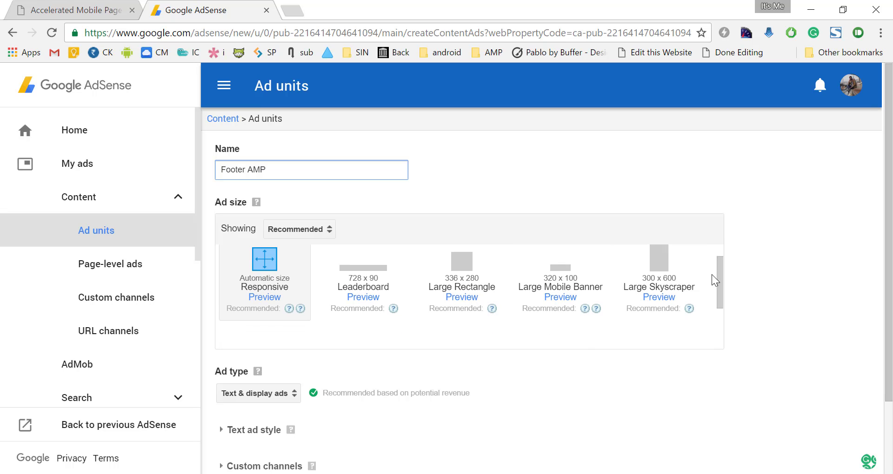
click(469, 280)
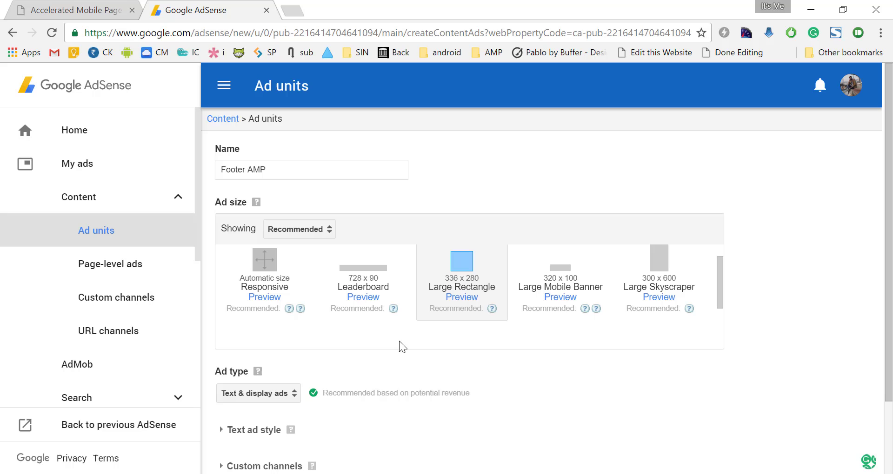
scroll(377, 356, down, 2)
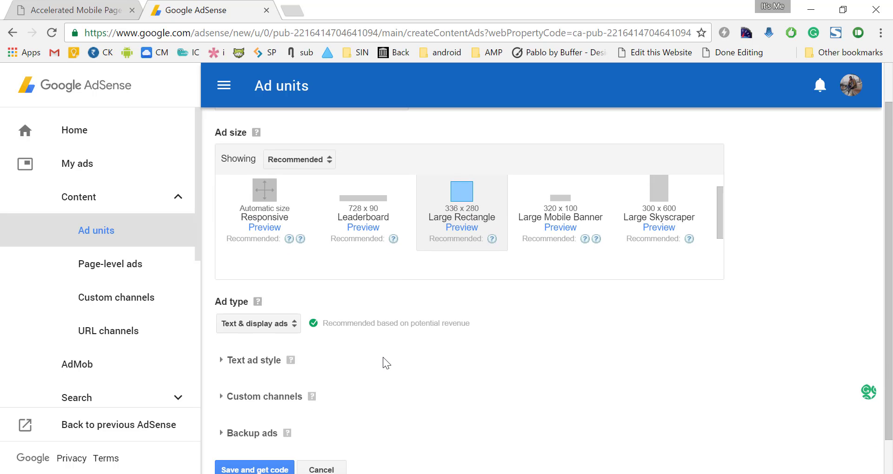
scroll(383, 363, down, 1)
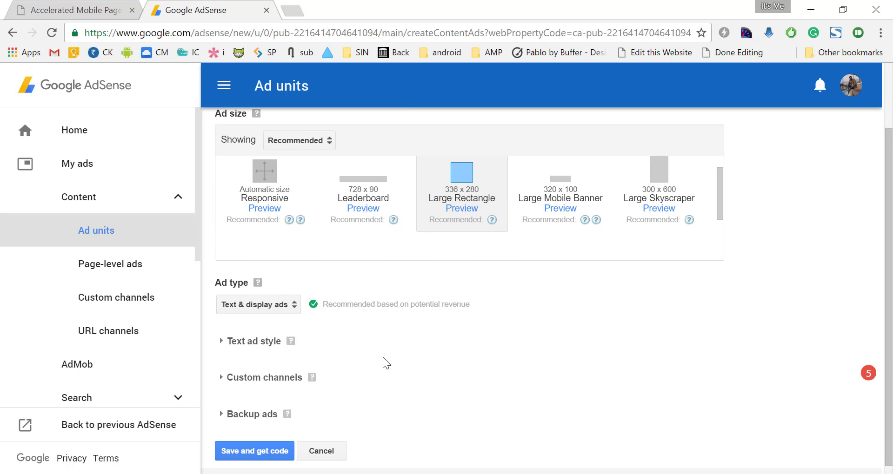
click(264, 458)
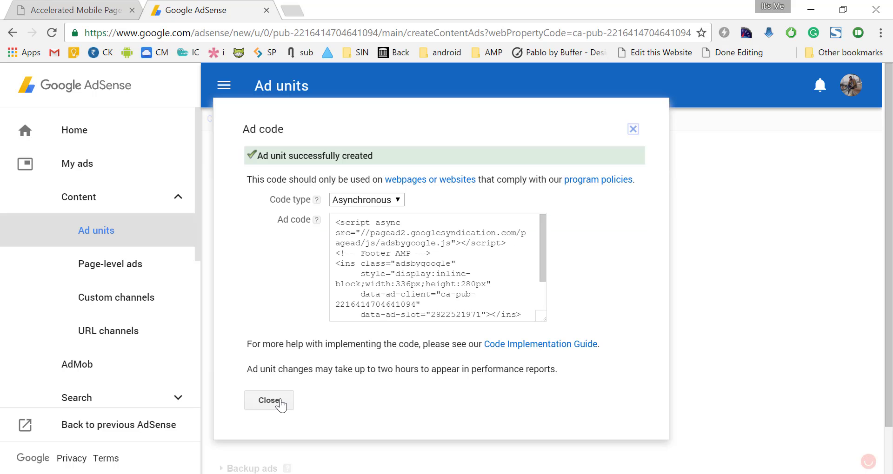
click(278, 402)
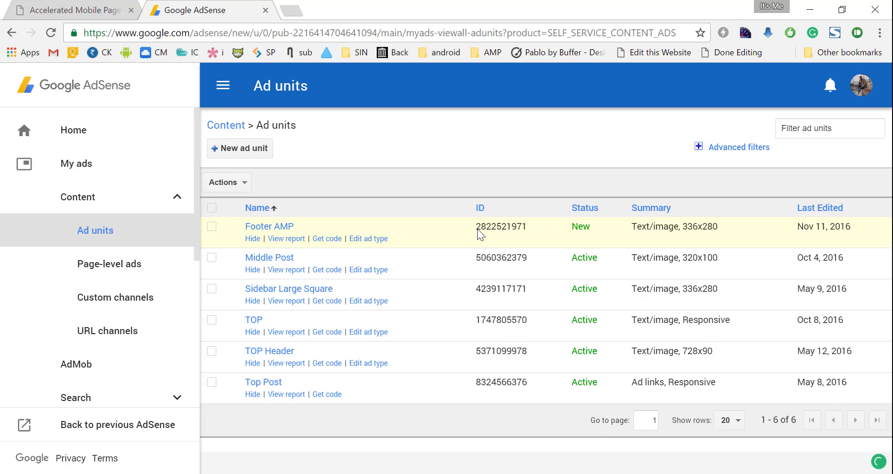
drag(476, 227, 525, 225)
right_click(527, 225)
click(535, 231)
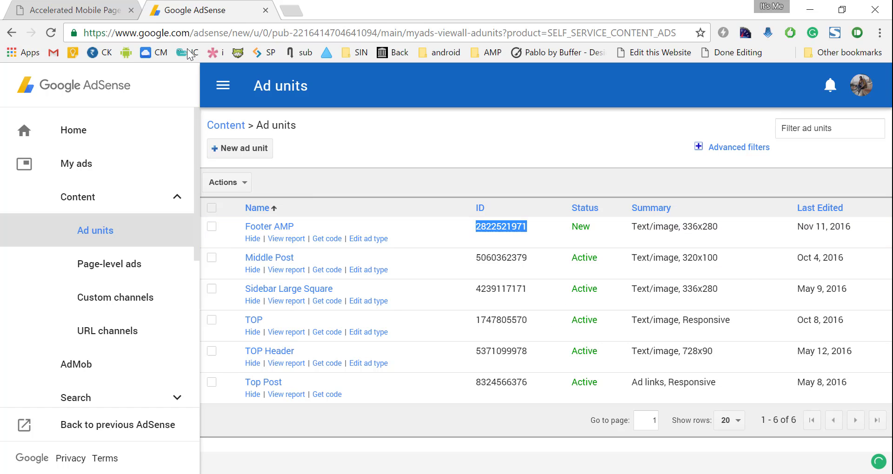
click(84, 7)
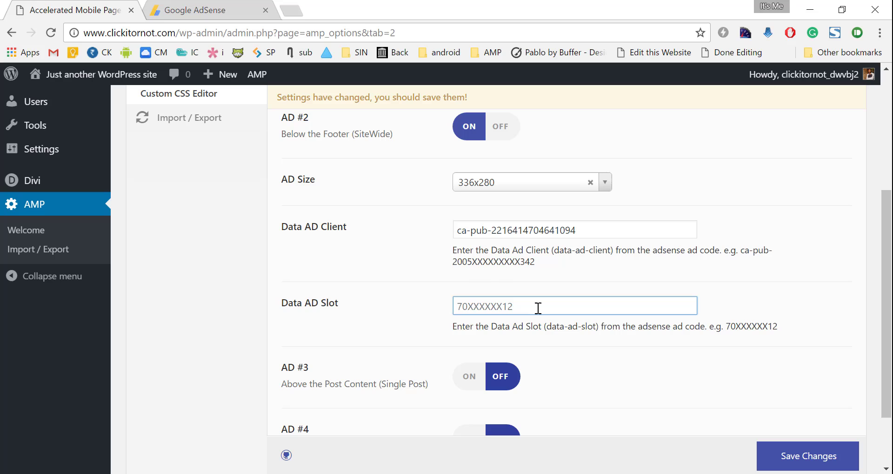
key(ctrl+v)
click(808, 461)
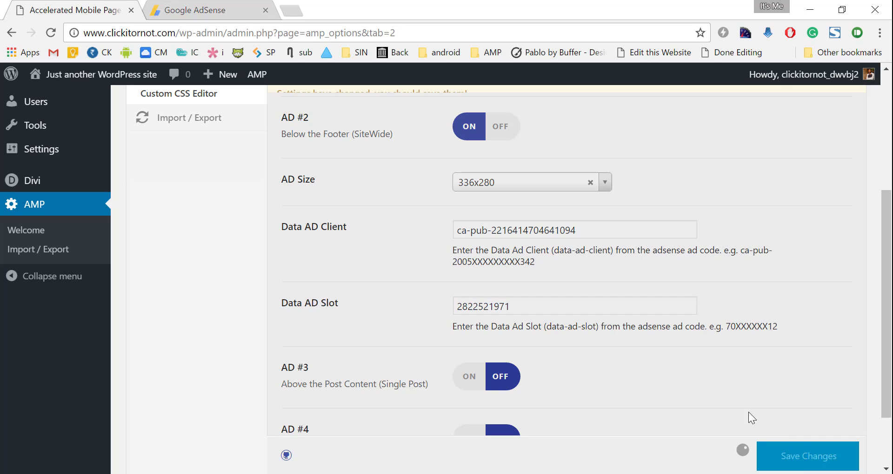
scroll(690, 324, down, 2)
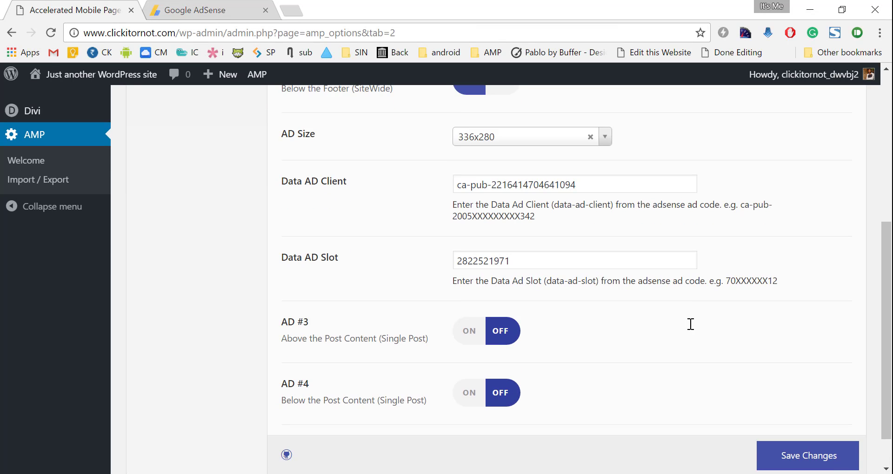
scroll(690, 324, down, 1)
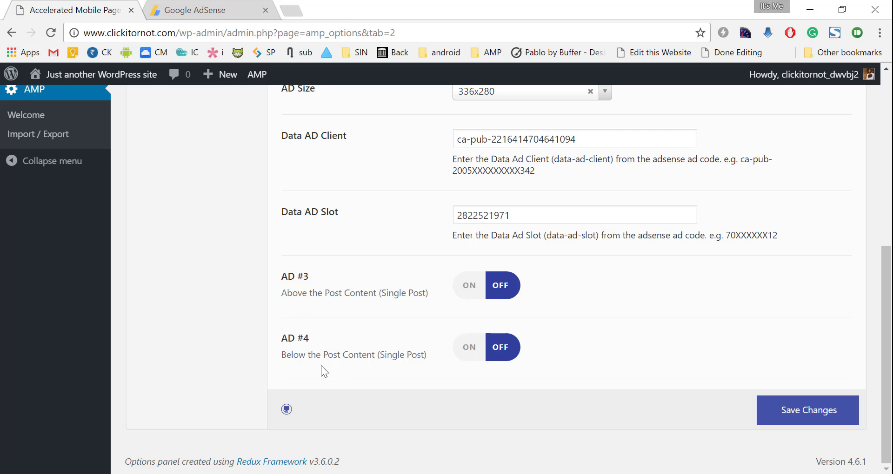
click(471, 353)
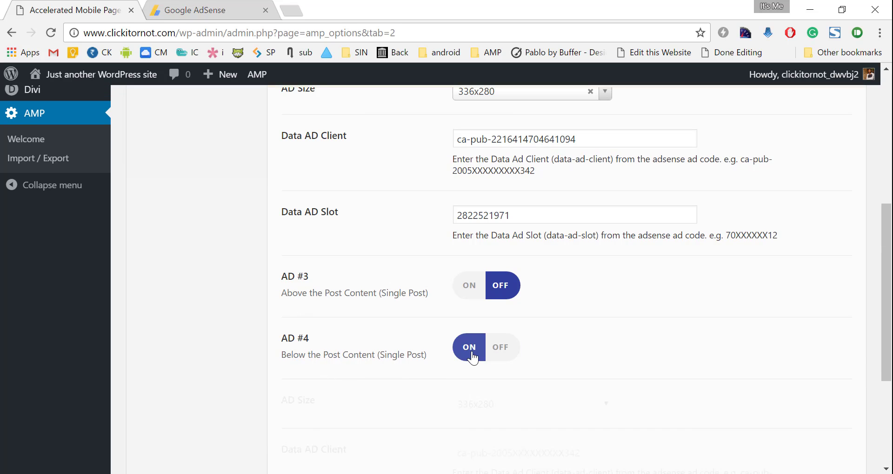
scroll(548, 361, down, 3)
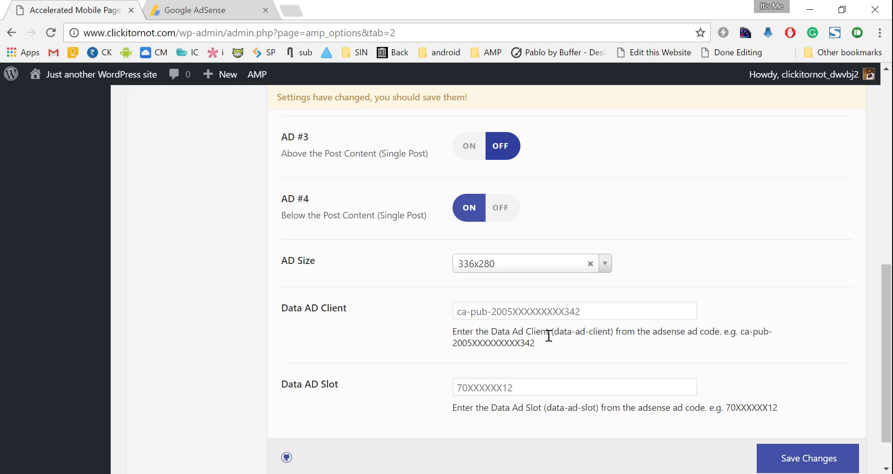
scroll(609, 288, up, 4)
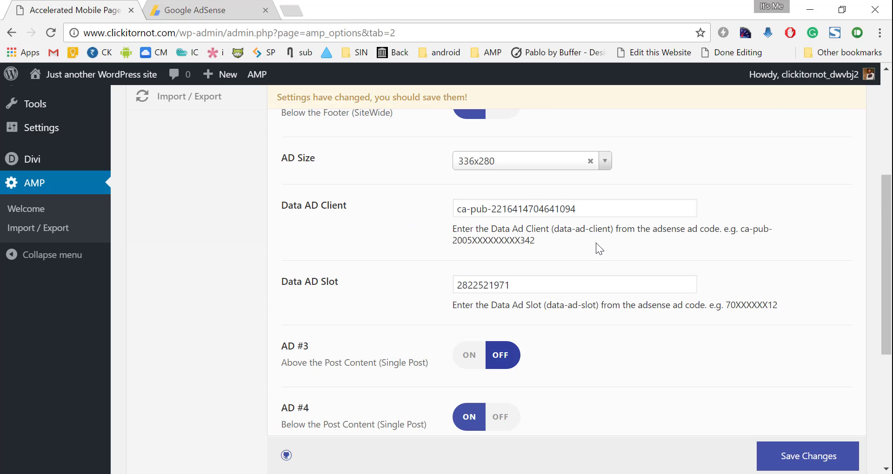
click(609, 218)
key(ctrl+a)
- Paste the publisher ID into AD #4's Data AD Client field
scroll(651, 279, down, 3)
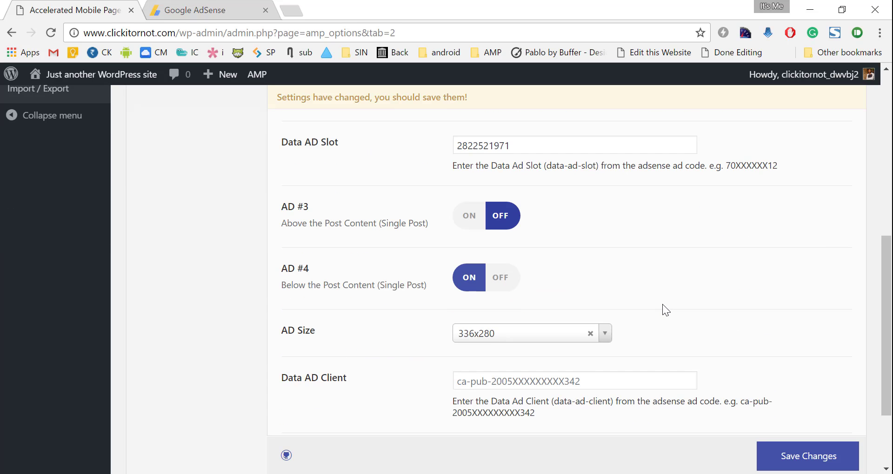
scroll(604, 325, down, 2)
click(618, 309)
key(ctrl+v)
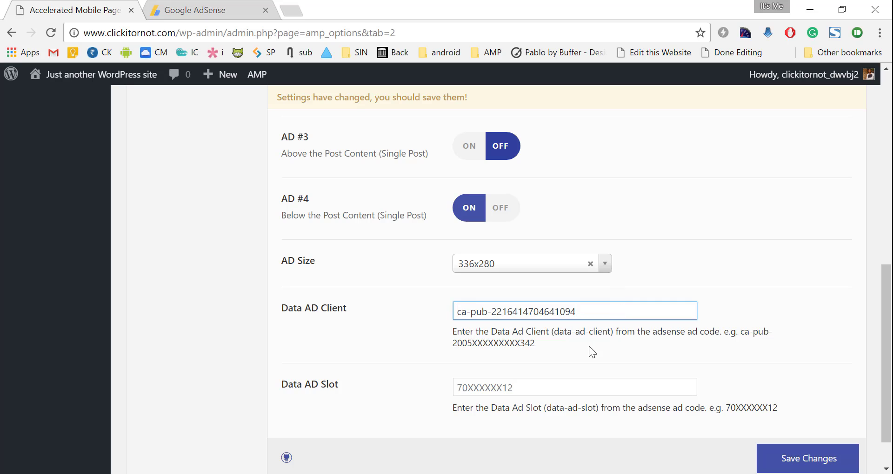
scroll(567, 363, down, 1)
click(521, 337)
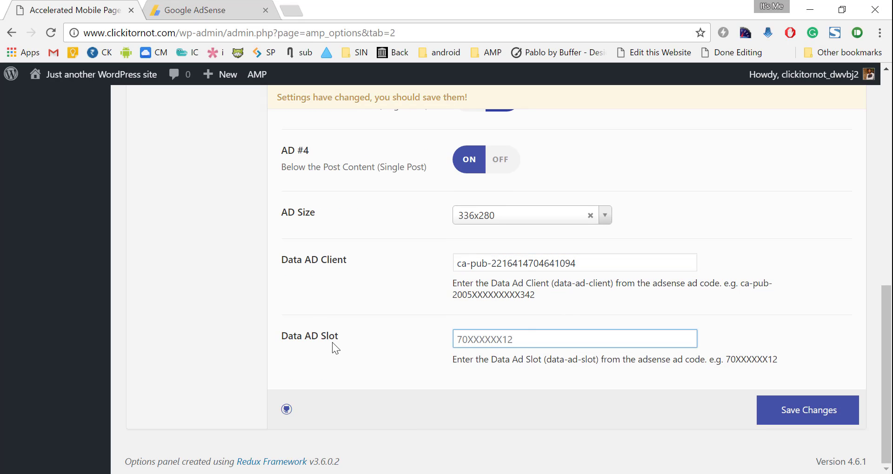
click(216, 7)
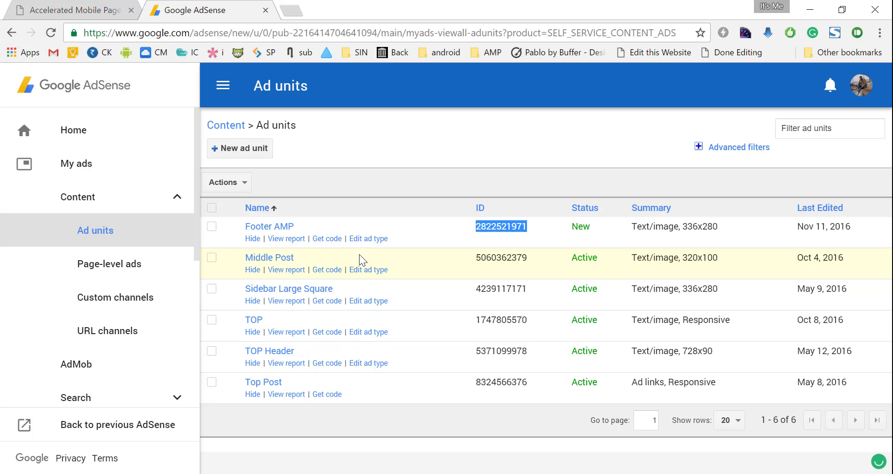
click(509, 138)
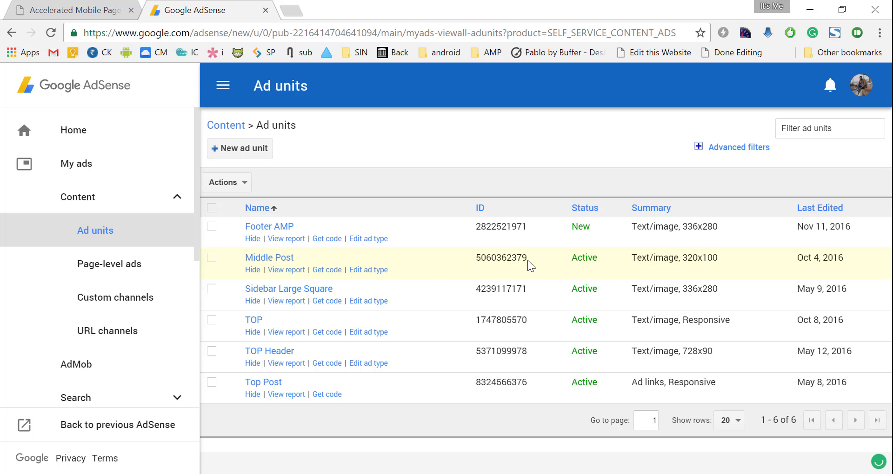
right_click(475, 257)
click(487, 264)
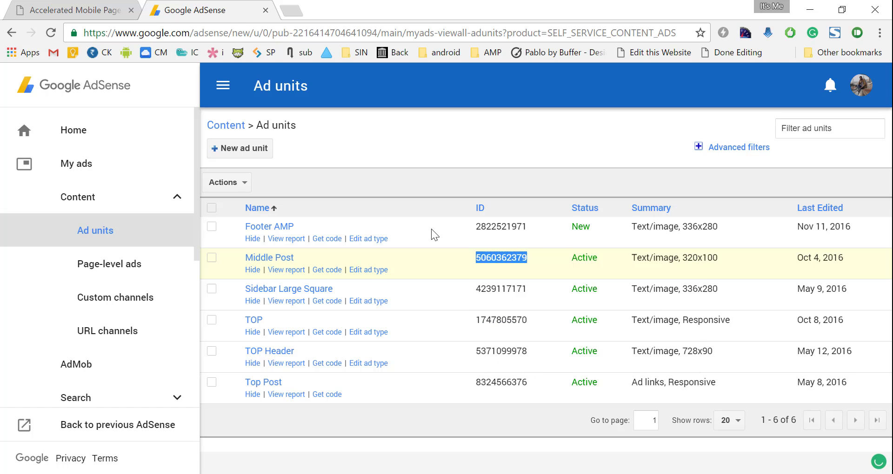
click(26, 5)
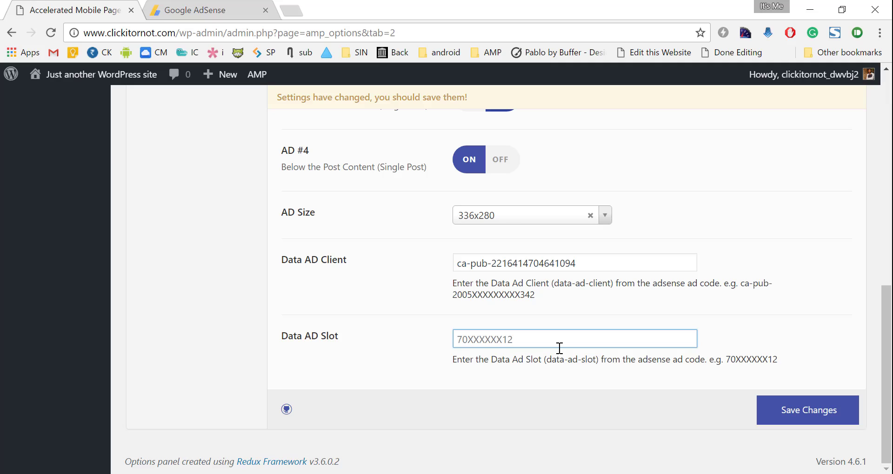
key(ctrl+v)
click(542, 219)
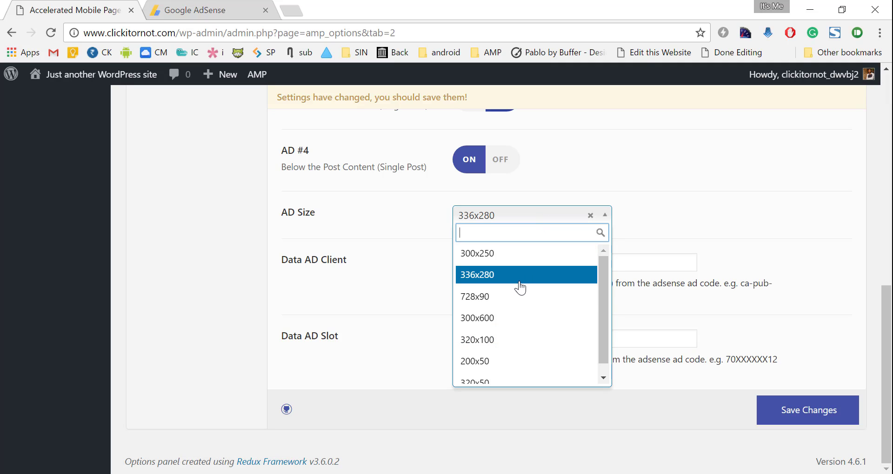
click(515, 339)
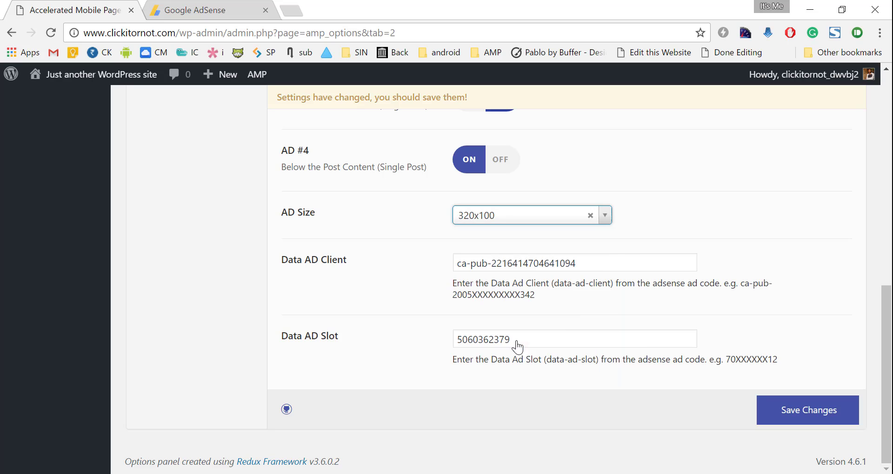
click(795, 412)
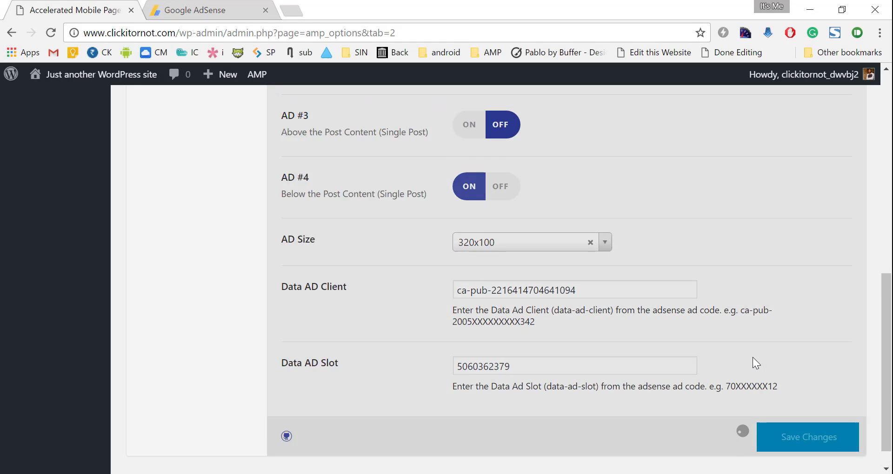
- Pause the AdBlock extension from its toolbar popup
scroll(752, 358, up, 1)
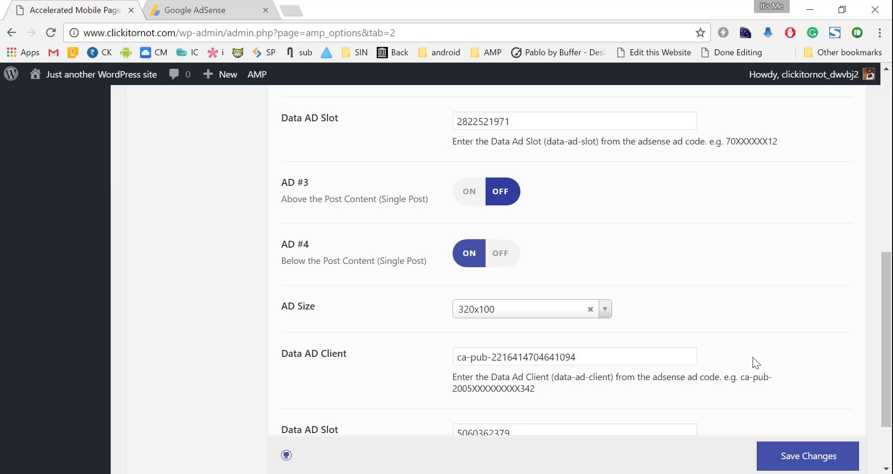
scroll(752, 357, down, 2)
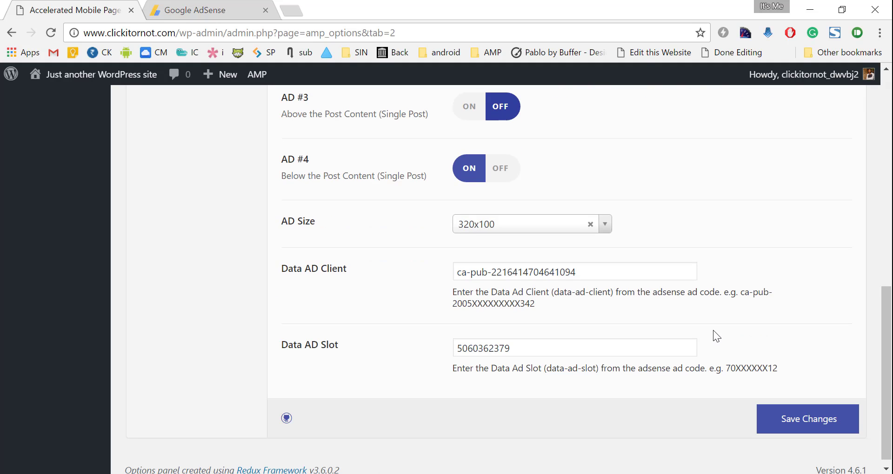
scroll(713, 330, down, 1)
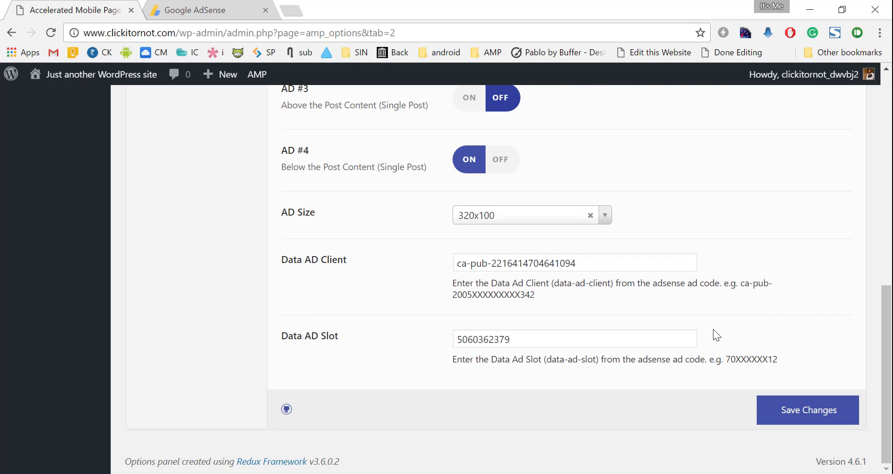
click(791, 33)
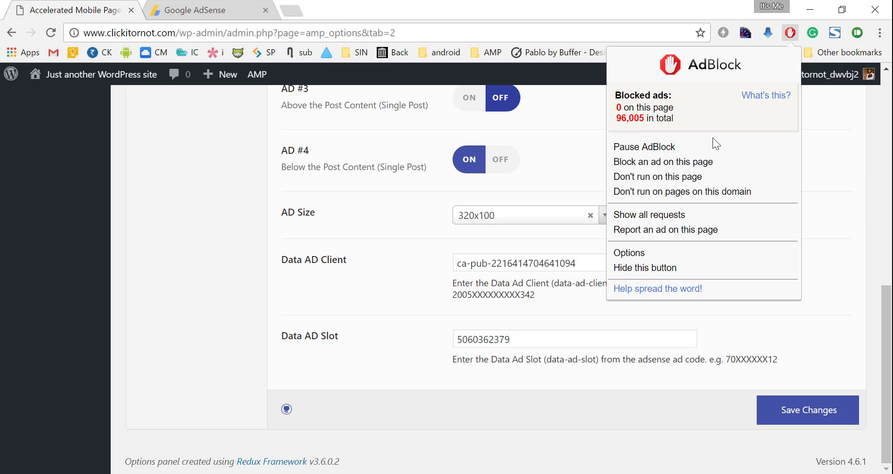
click(701, 148)
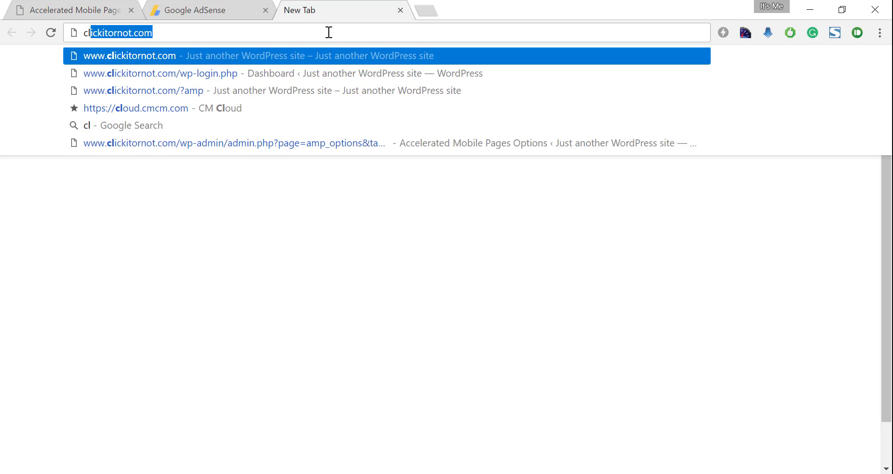
- Go to clickitornot.com and open the post 'Romanowsky Brings a Masterpiece to Life'
text(ickitornot.com)
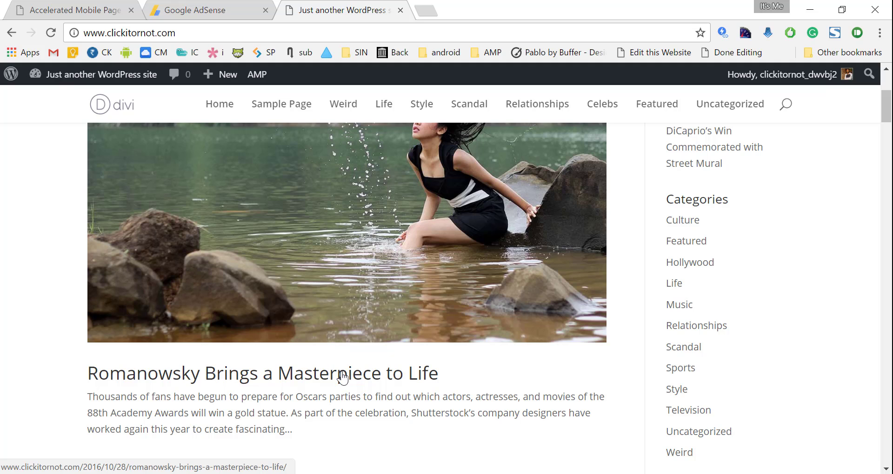
click(342, 374)
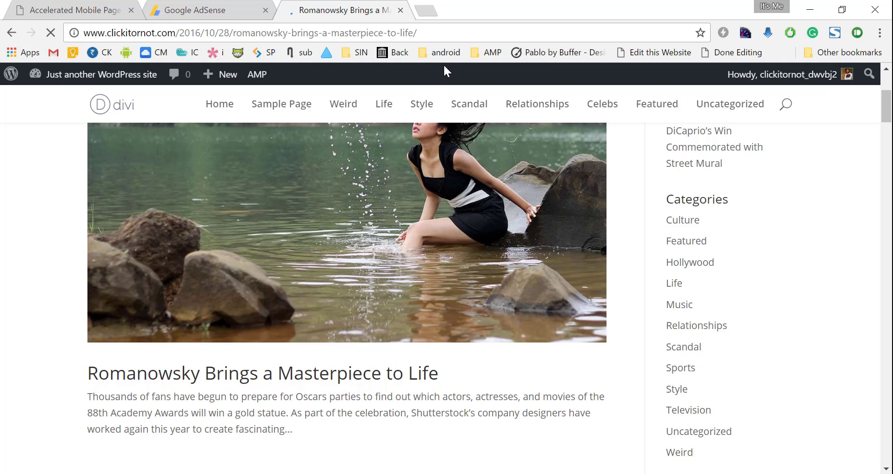
click(459, 31)
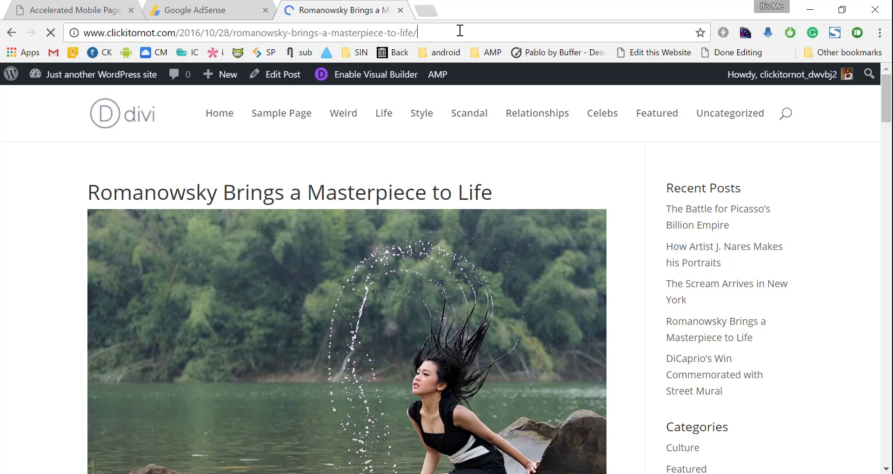
- Load the post with ?amp appended and scroll to the ads below the content and footer
text(?a)
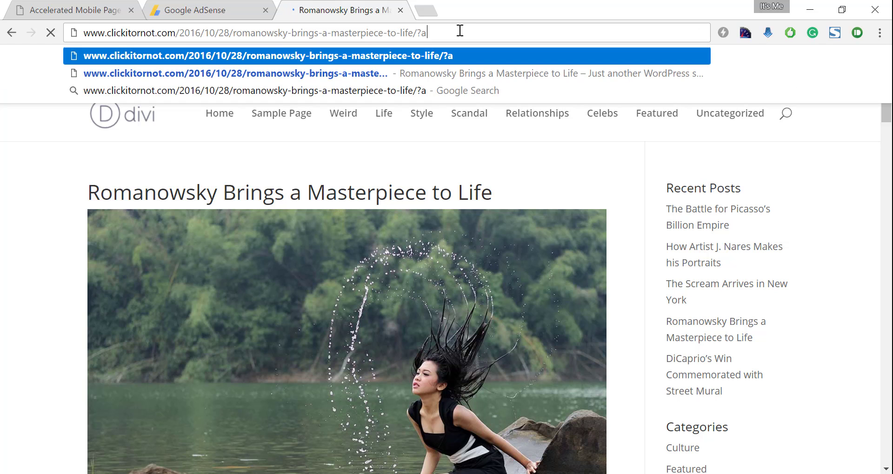
text(mp)
key(Return)
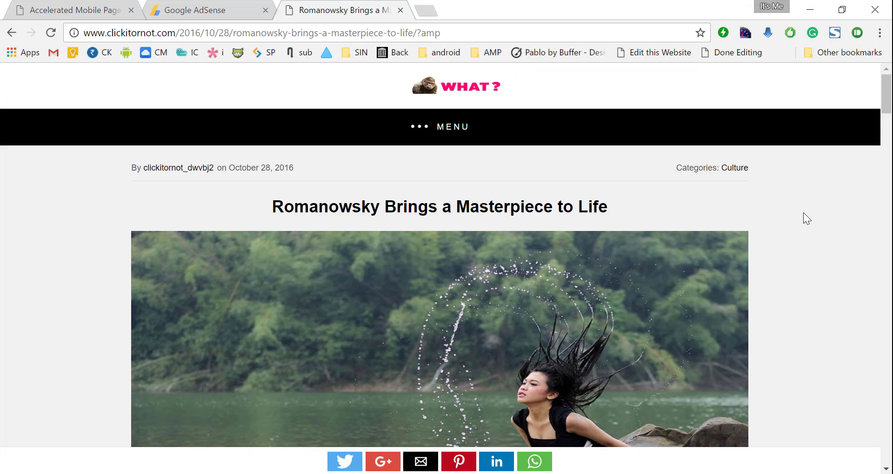
scroll(802, 213, down, 3)
scroll(802, 213, down, 10)
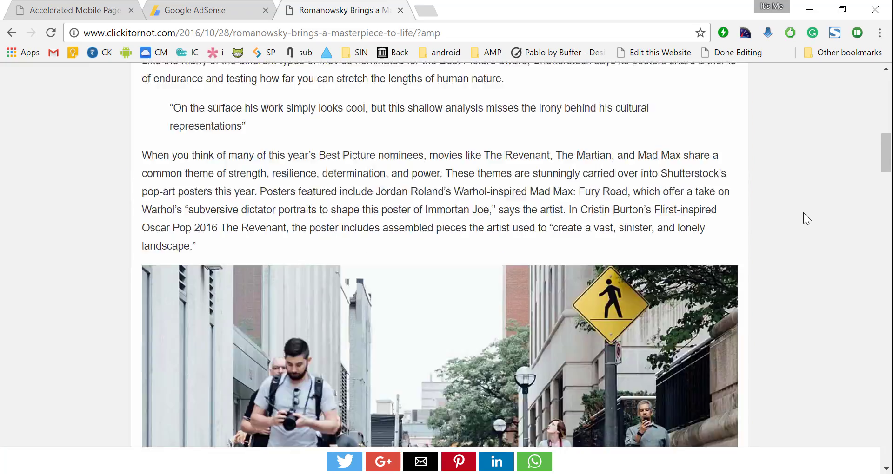
scroll(802, 212, down, 10)
scroll(802, 213, down, 10)
scroll(803, 213, down, 8)
scroll(803, 214, down, 7)
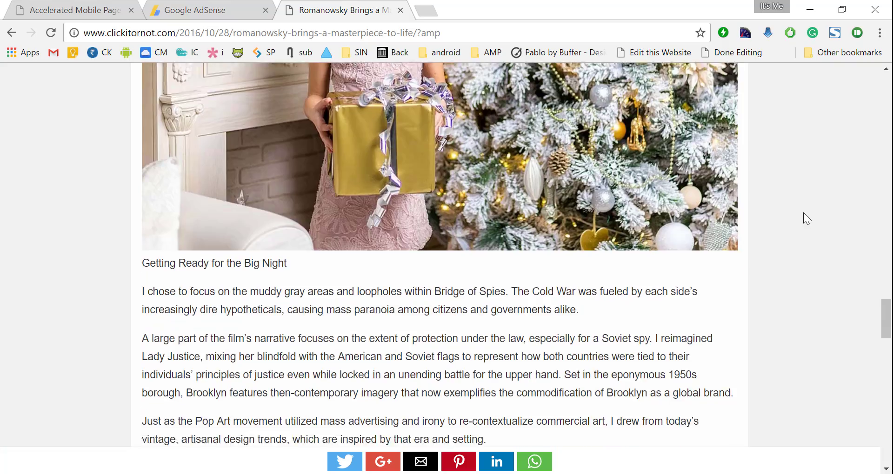
scroll(803, 213, down, 7)
scroll(803, 213, down, 6)
scroll(803, 213, down, 6)
scroll(802, 213, up, 2)
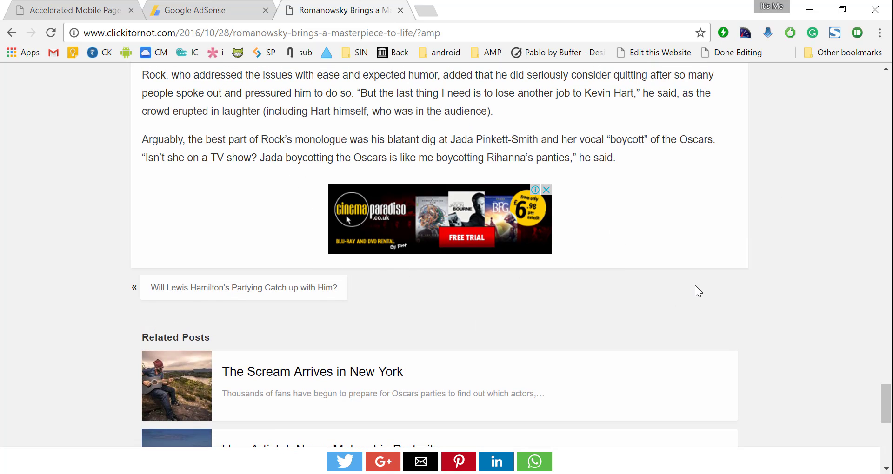
scroll(695, 285, down, 2)
scroll(695, 285, down, 7)
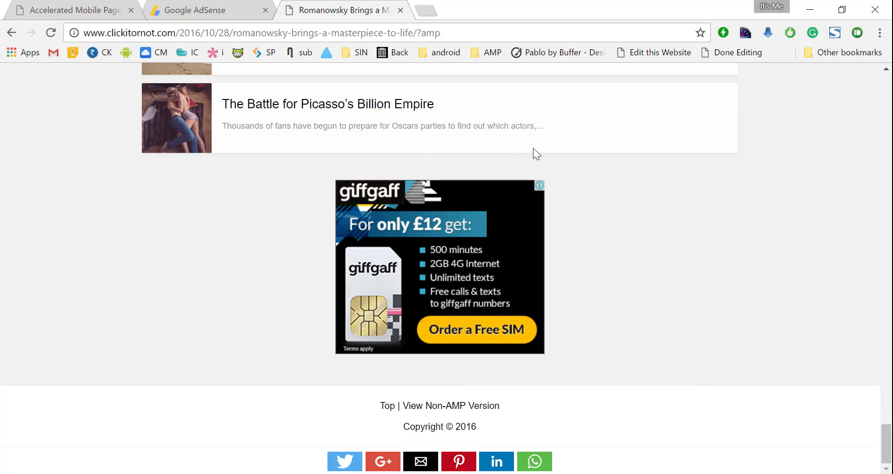